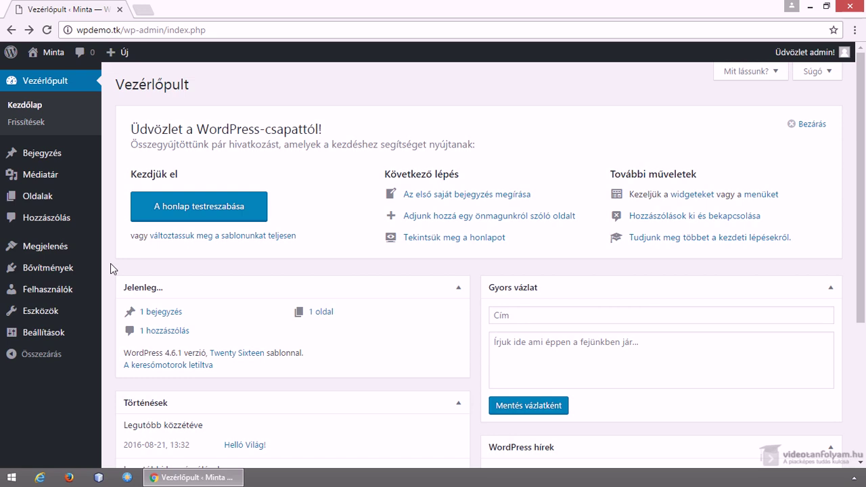
Search for 'shortcoder', install and activate the Shortcoder plugin, and open its settings page
mouse_move(86, 269)
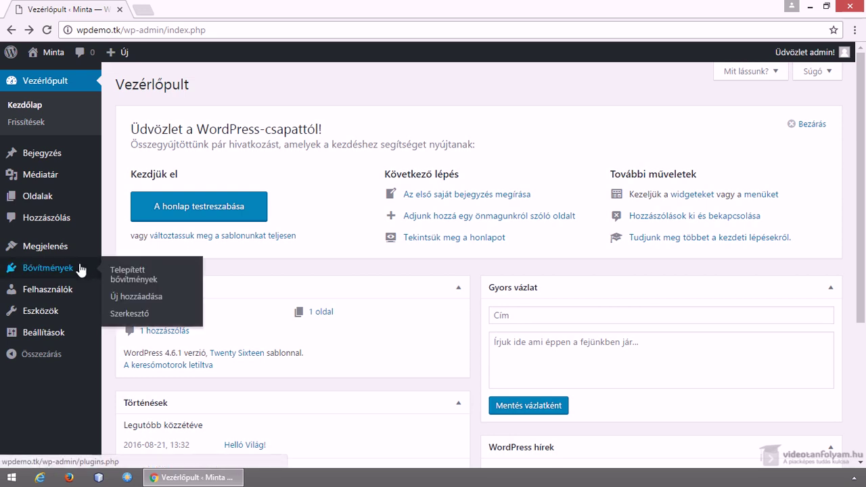
click(137, 296)
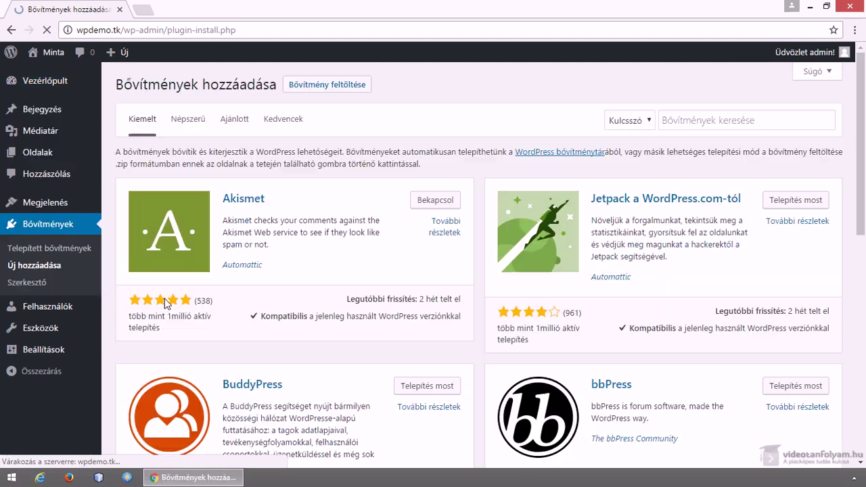
text(short)
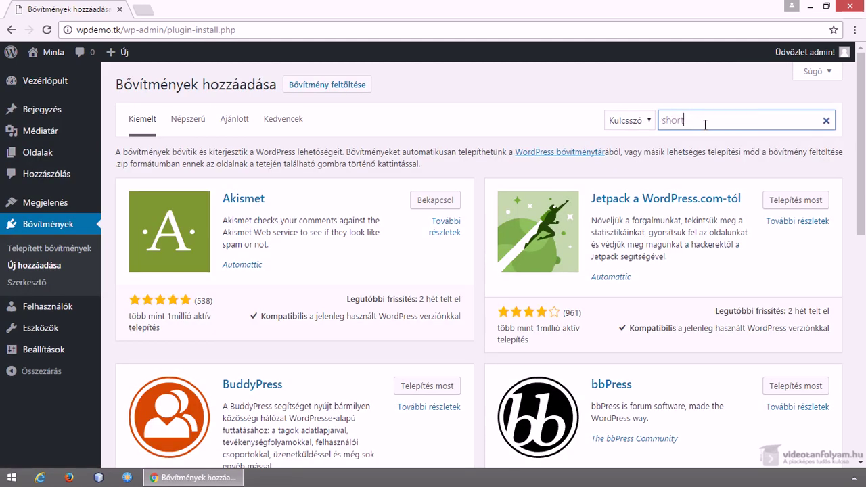
text(coder)
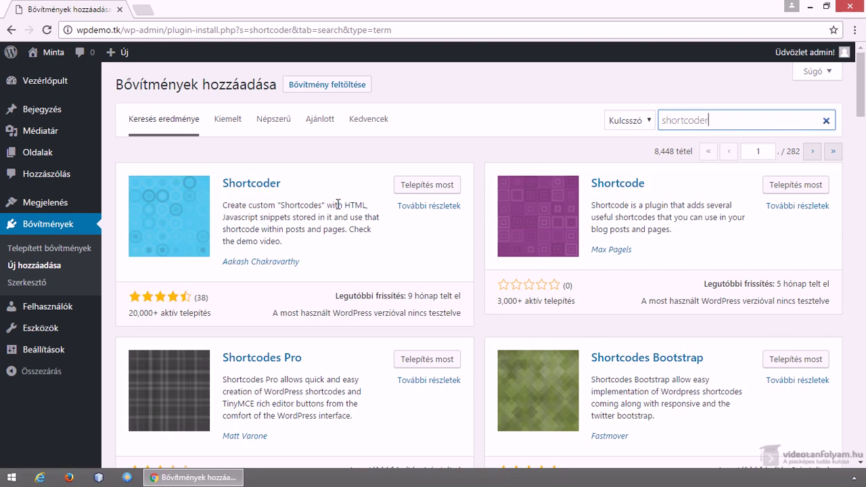
click(420, 190)
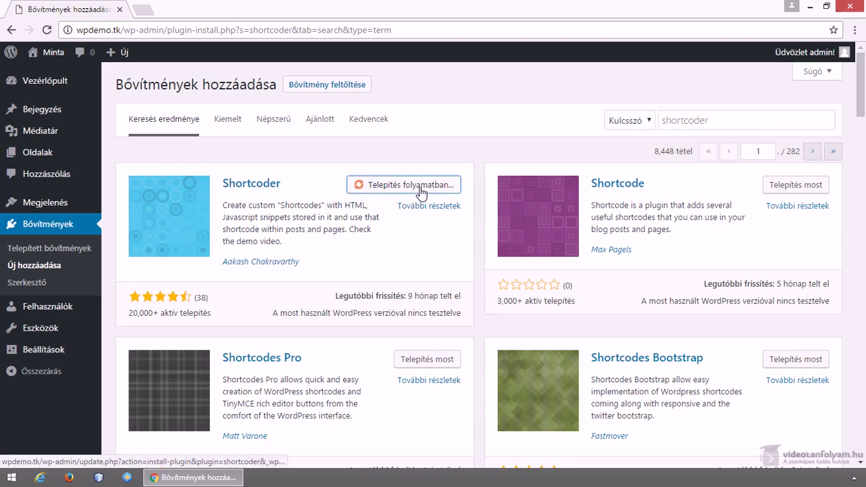
click(423, 189)
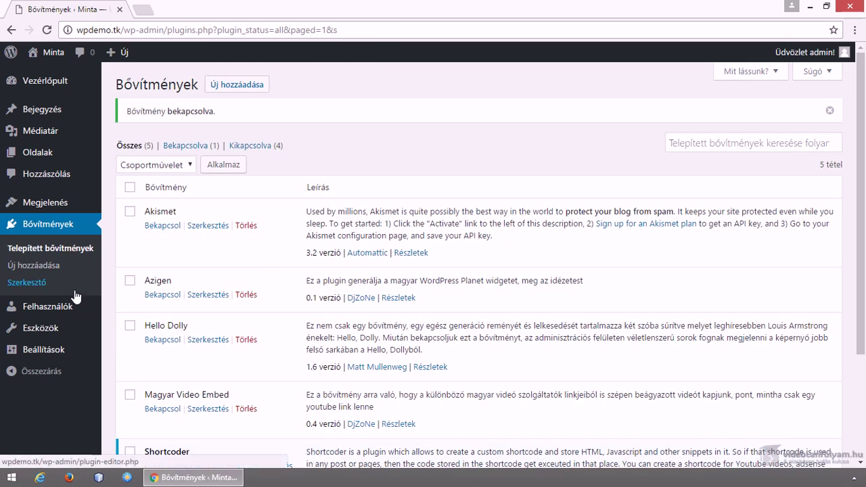
mouse_move(68, 349)
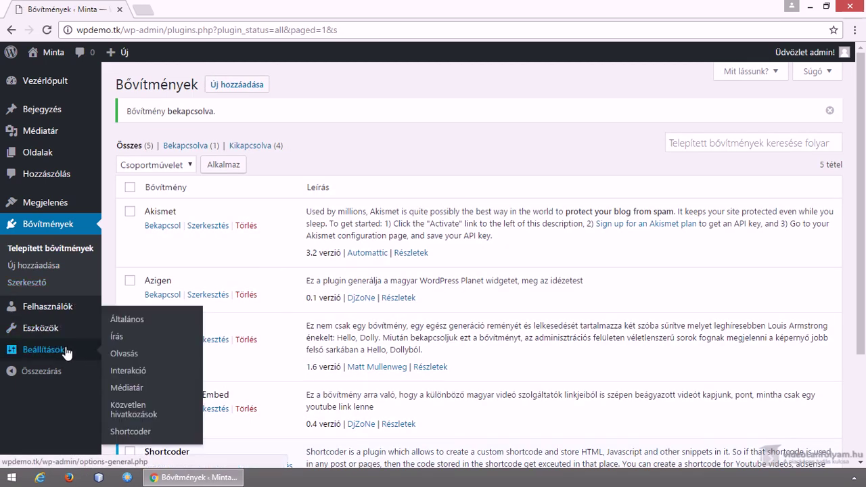
click(130, 431)
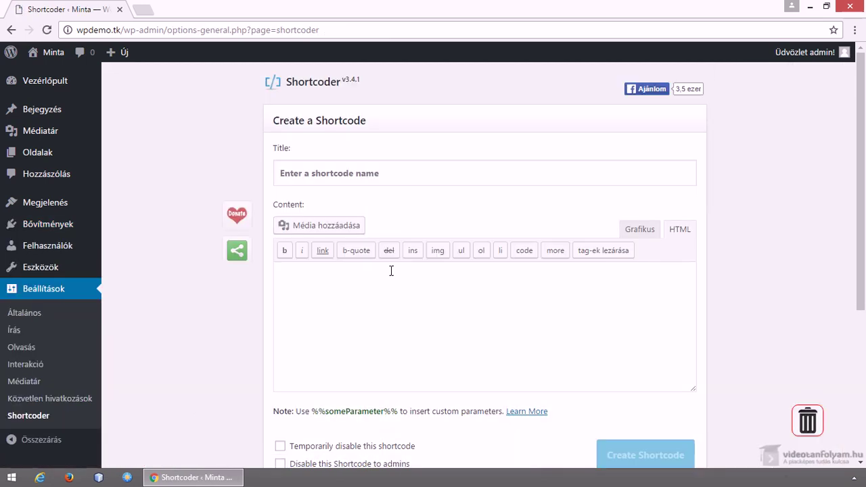
Title the new shortcode 'telefonszam'
click(346, 170)
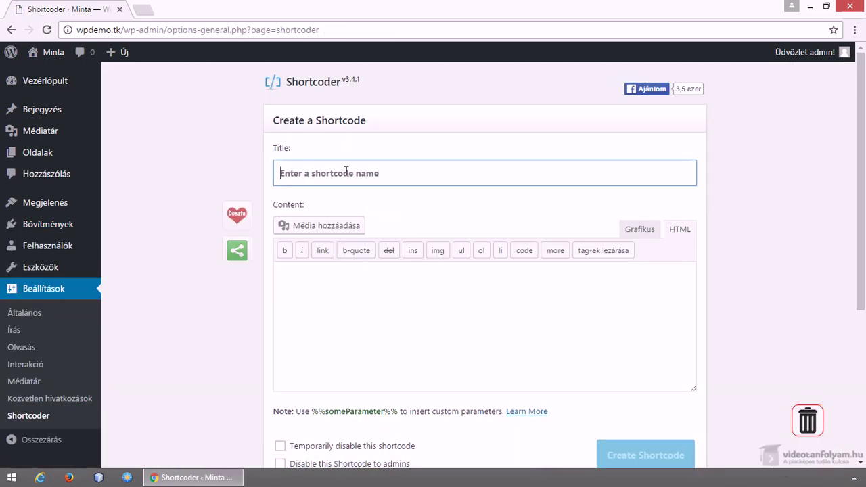
text(telef)
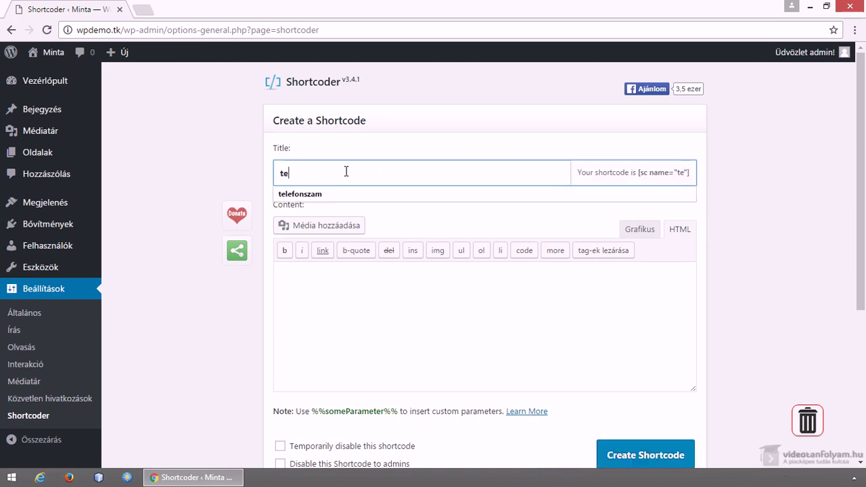
key(BackSpace)
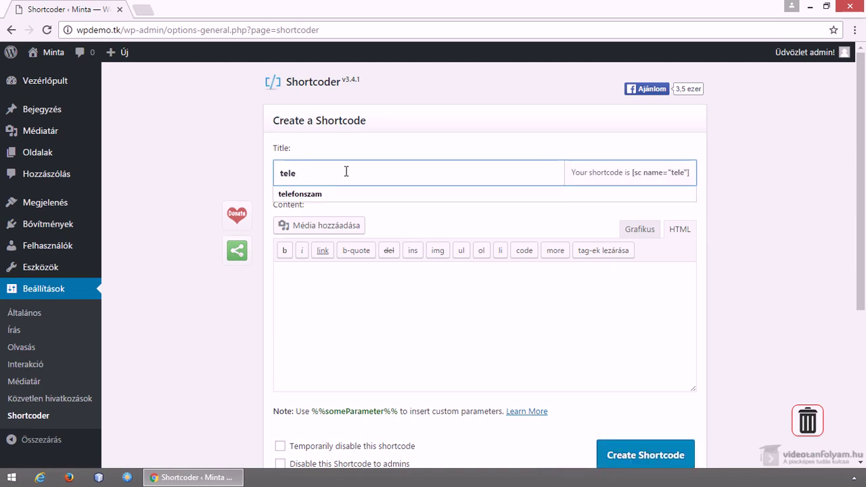
text(fonszam)
click(609, 190)
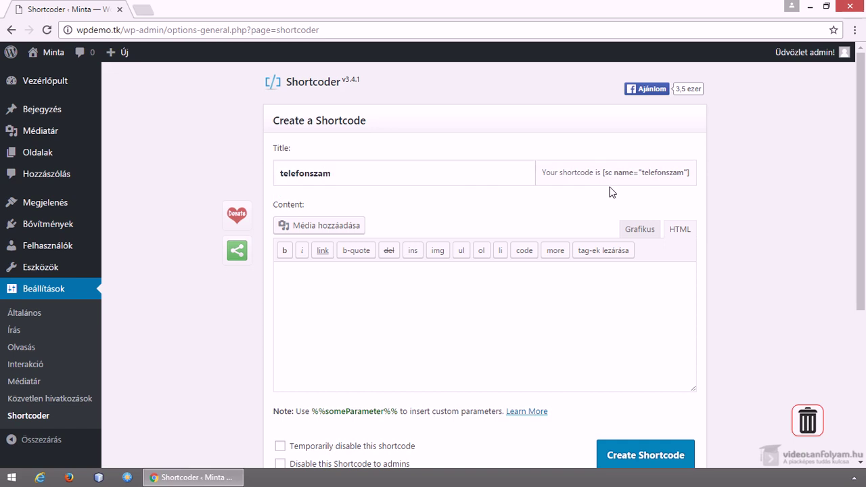
drag(602, 172, 688, 171)
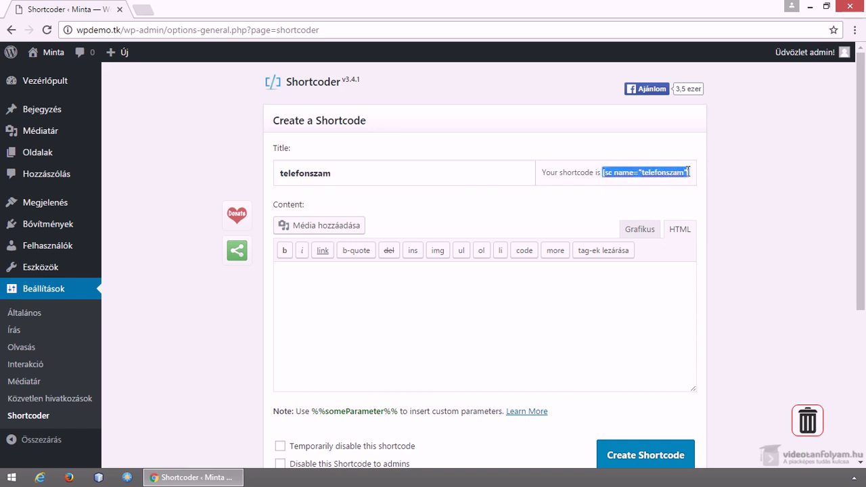
click(457, 301)
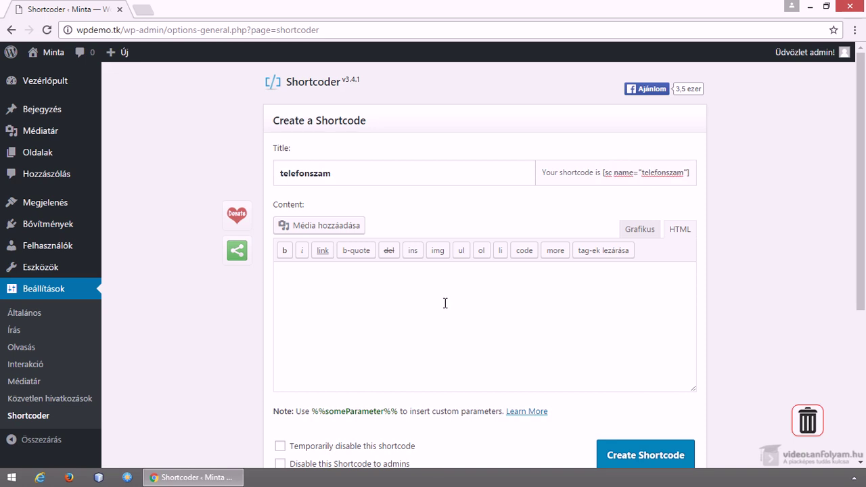
click(635, 231)
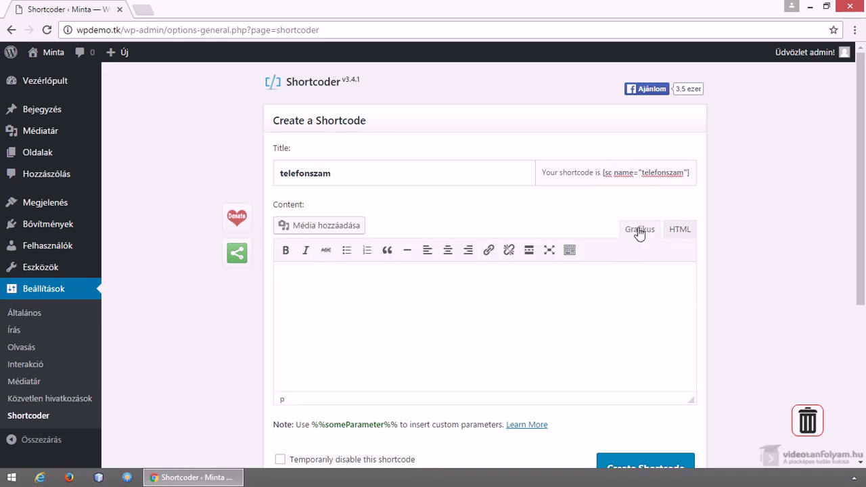
click(678, 232)
click(643, 231)
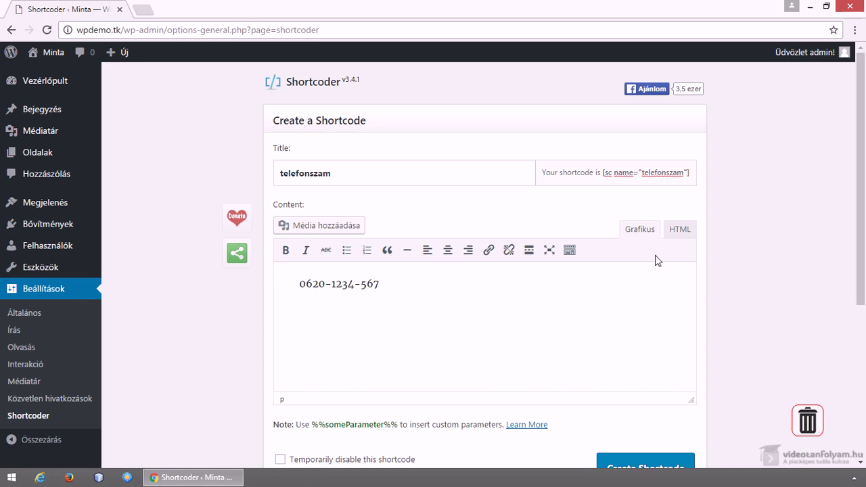
In the HTML view, remove the <p> tags and test text so only the number remains
click(680, 229)
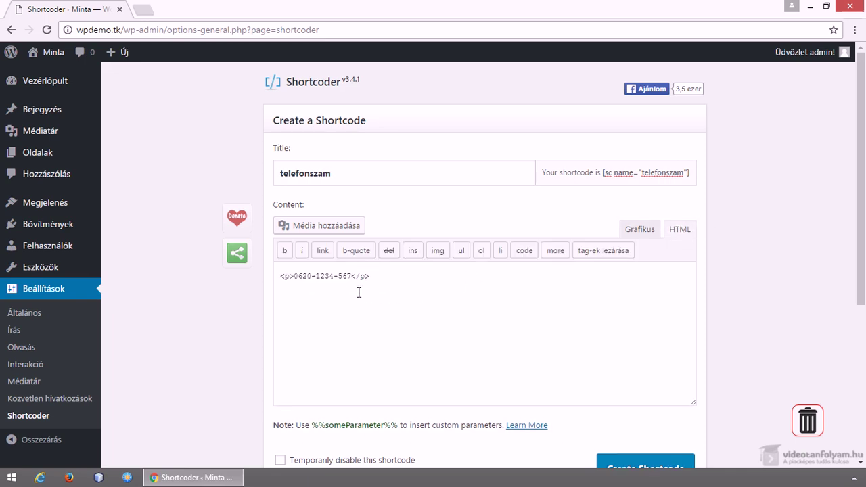
drag(351, 276, 394, 276)
drag(293, 276, 280, 276)
click(386, 275)
text(zijhkhjkjhkhjk)
click(279, 276)
key(Return)
key(Return)
key(Up)
text(gjgjhgjj)
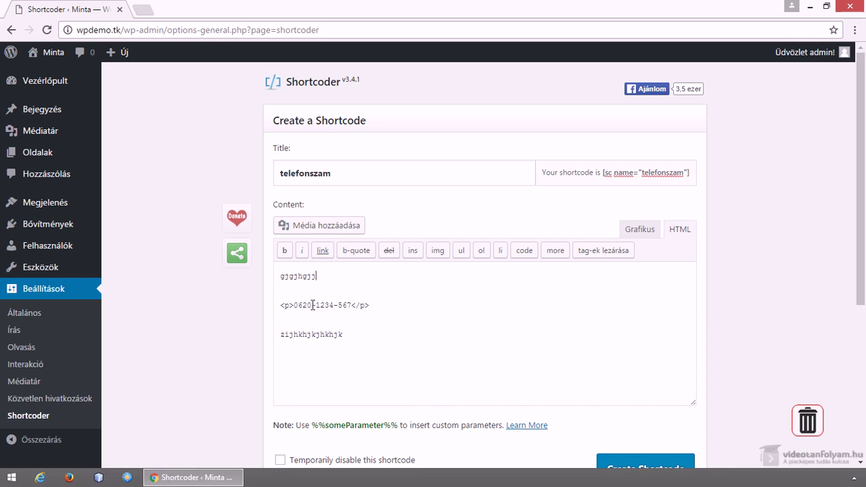
drag(293, 305, 367, 275)
key(Delete)
key(Delete)
drag(344, 305, 266, 308)
key(Delete)
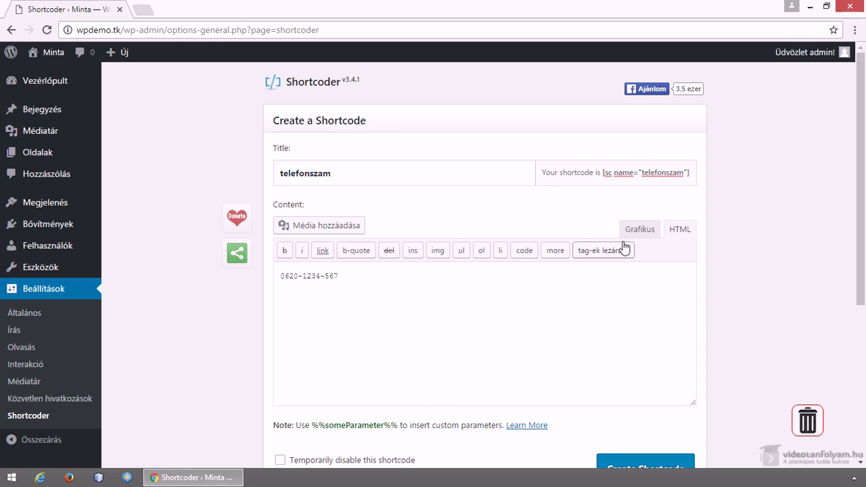
click(346, 172)
Save the telefonszam shortcode with Create Shortcode
click(347, 276)
scroll(375, 308, down, 1)
scroll(377, 311, down, 2)
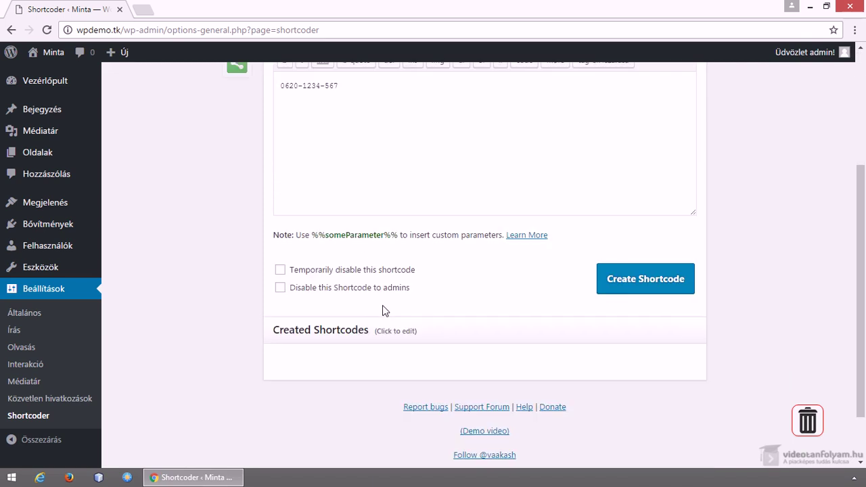
click(614, 290)
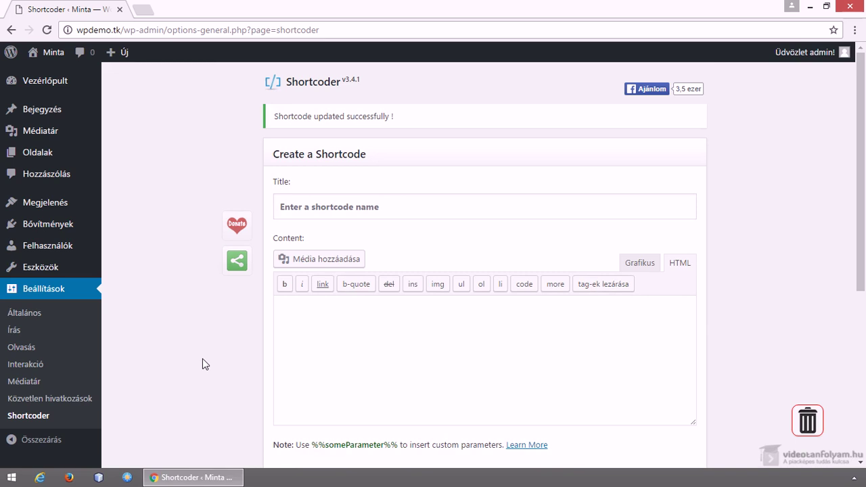
Reopen telefonszam from Created Shortcodes and select its [sc name="telefonszam"] tag
scroll(202, 364, down, 3)
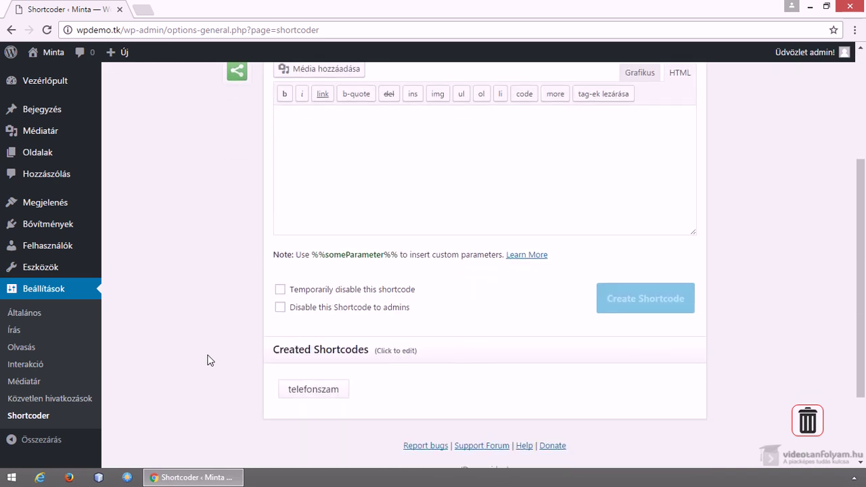
click(301, 390)
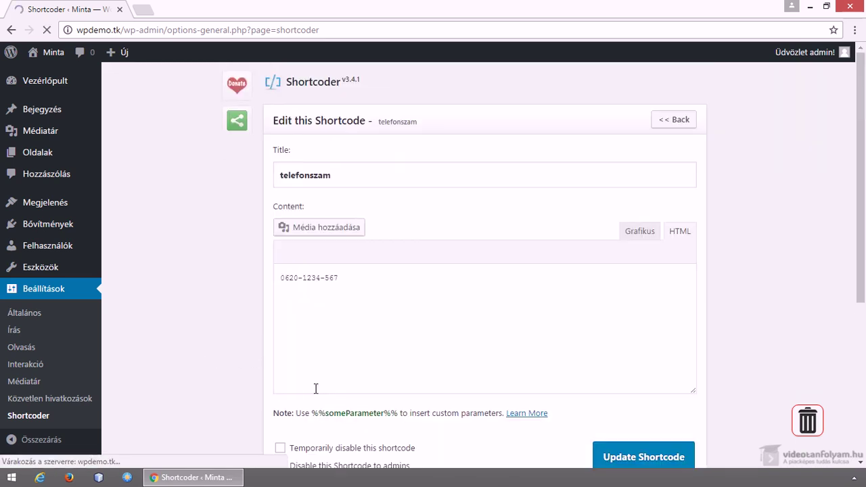
click(648, 174)
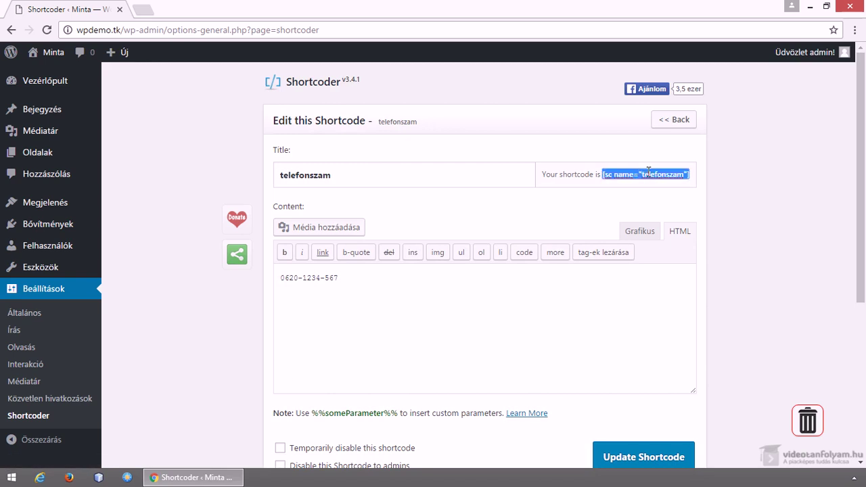
click(613, 171)
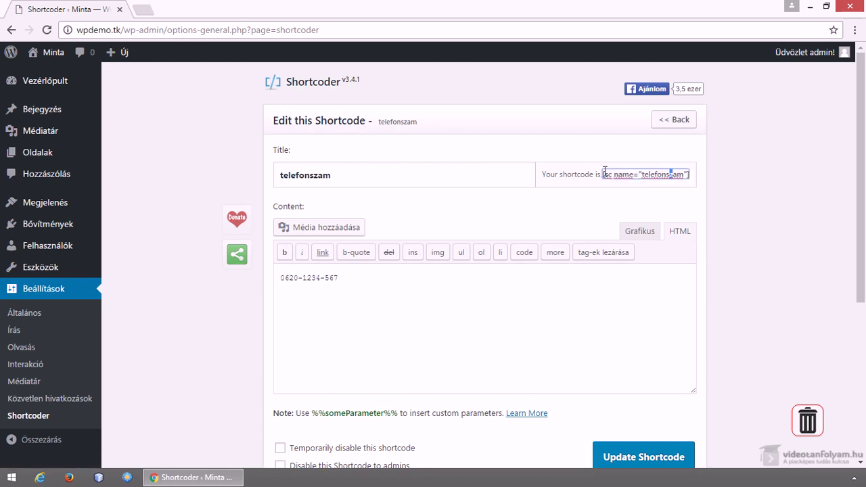
drag(601, 172, 694, 175)
key(ctrl+c)
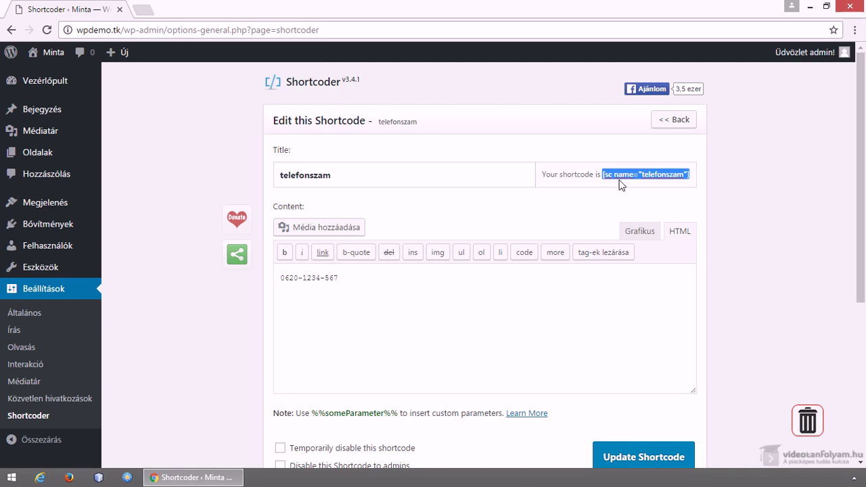
Start a new page in another tab and title it 'Kapcsolat'
mouse_move(64, 159)
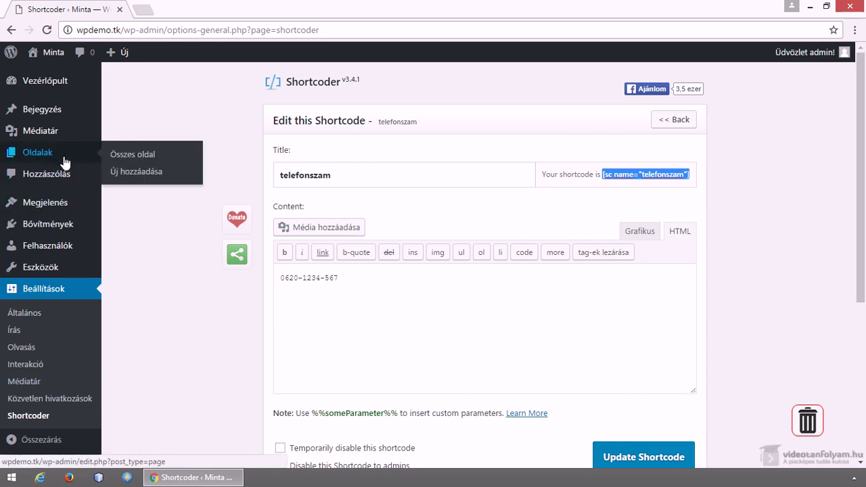
middle_click(136, 171)
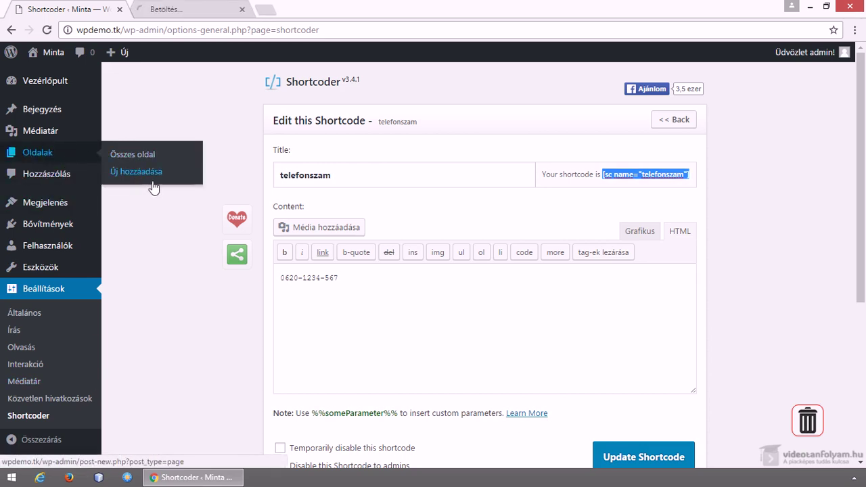
click(184, 9)
text(Kapcsolat)
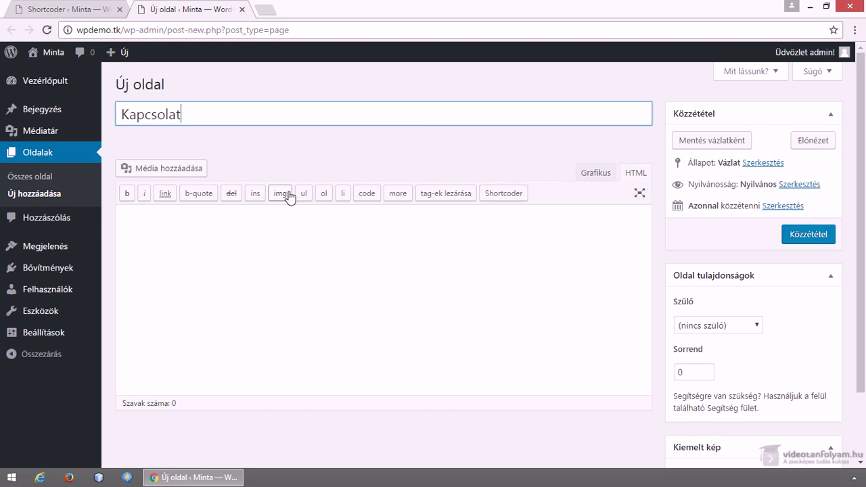
Write 'Telefonszám:' followed by the pasted [sc name="telefonszam"] shortcode and publish the page
click(296, 276)
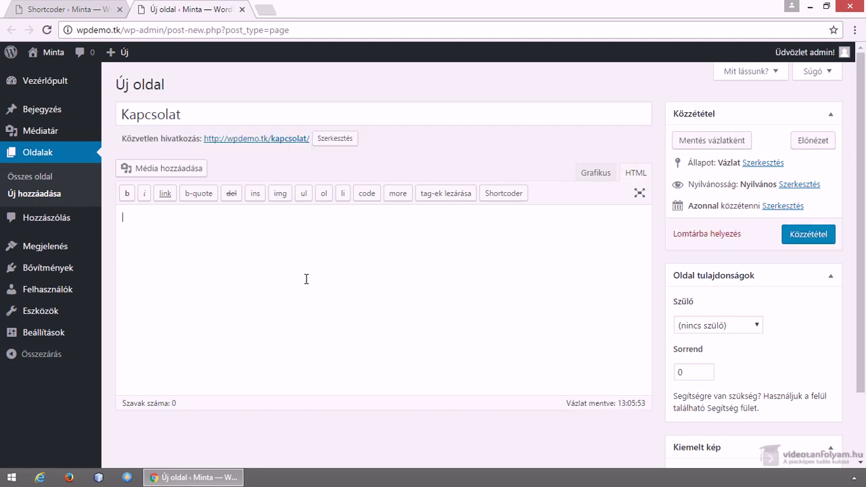
text(Telefonszám:)
click(594, 175)
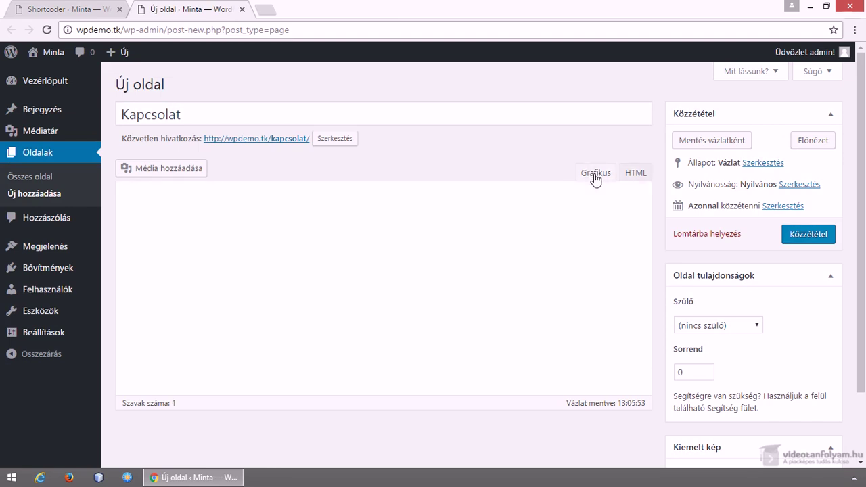
click(313, 223)
key(ctrl+v)
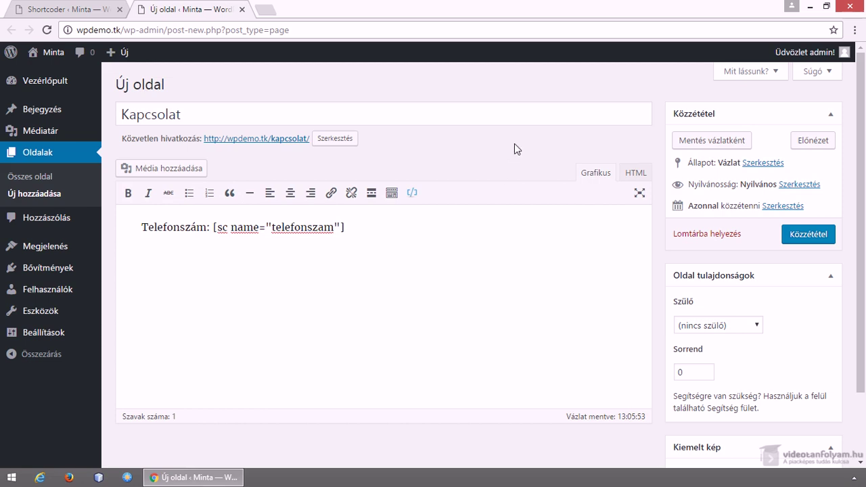
click(807, 234)
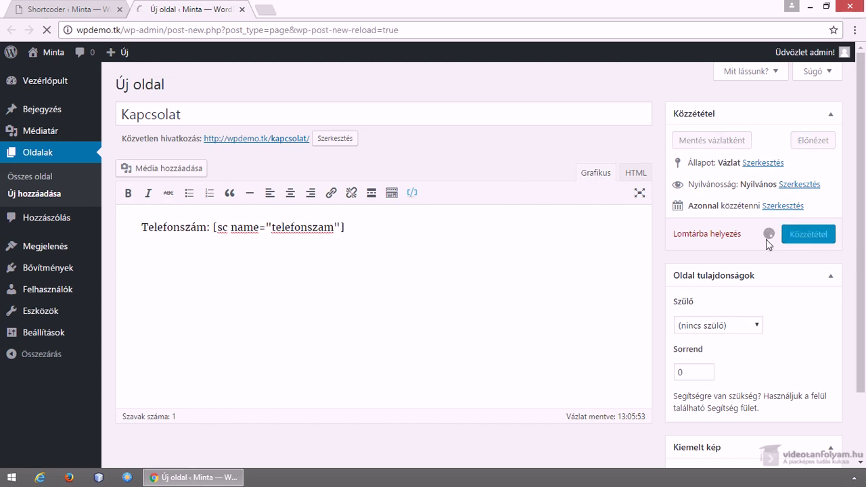
middle_click(274, 177)
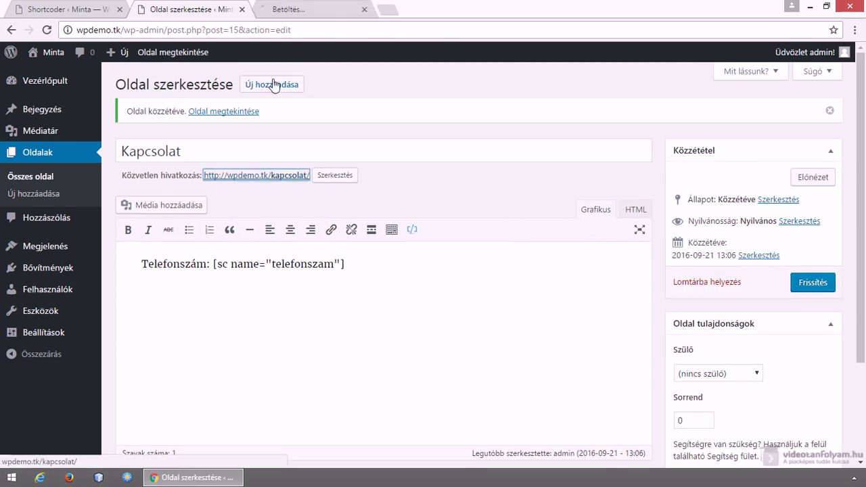
click(291, 8)
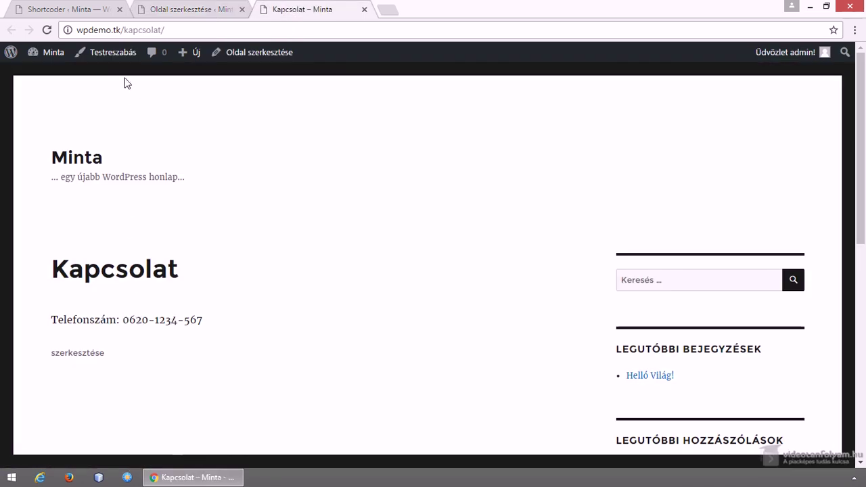
click(68, 9)
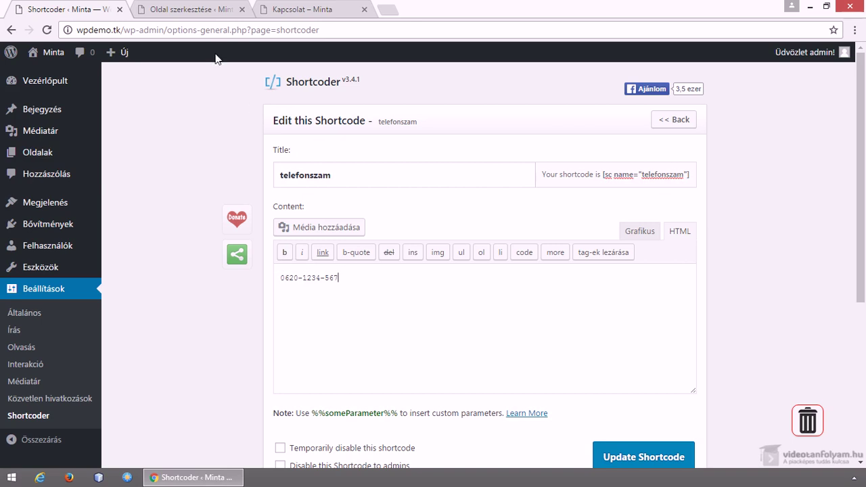
click(301, 10)
click(207, 10)
drag(368, 276, 209, 264)
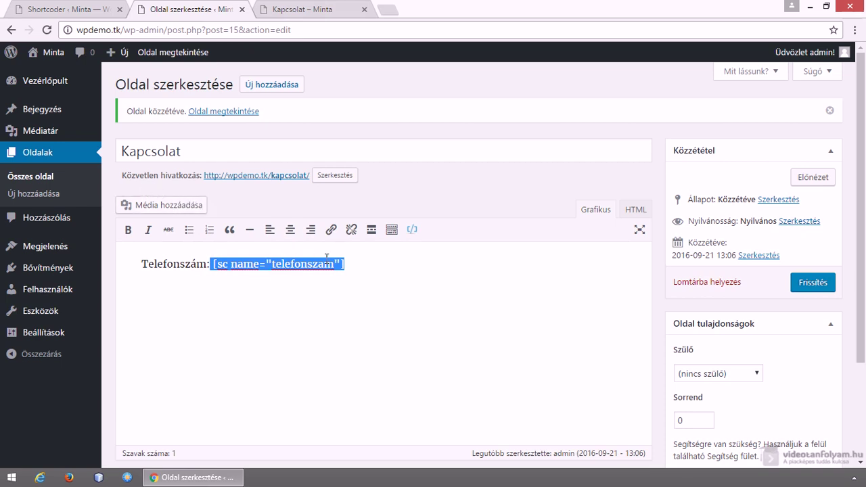
click(61, 11)
click(674, 120)
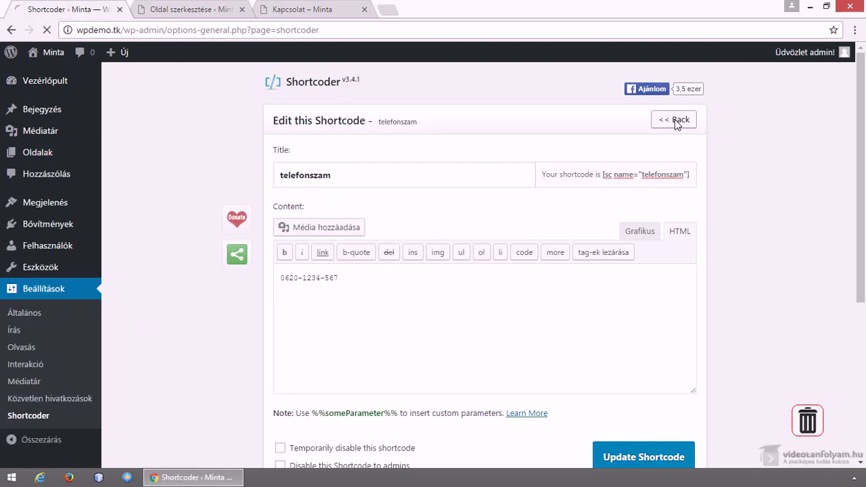
Name a new shortcode 'email' and enter a sample e-mail address as its content
click(432, 174)
text(email)
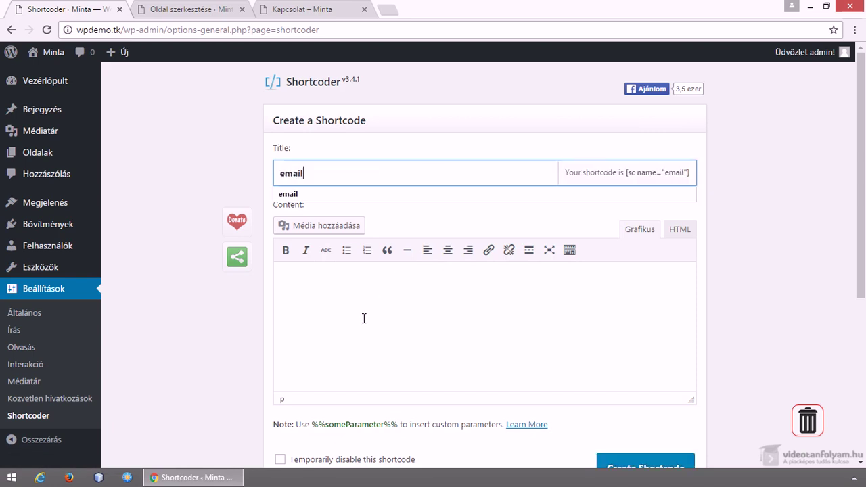
click(363, 319)
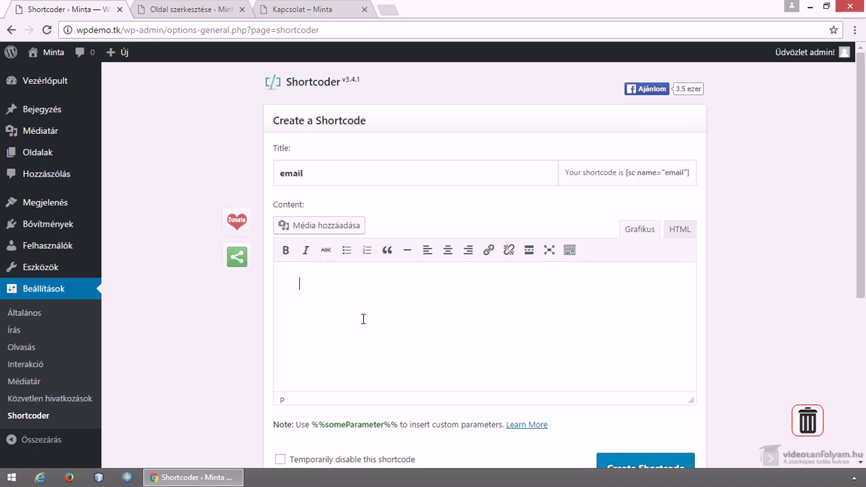
text(valami)
text(@valami.hu)
Save the email shortcode and reopen it from Created Shortcodes
scroll(363, 319, down, 1)
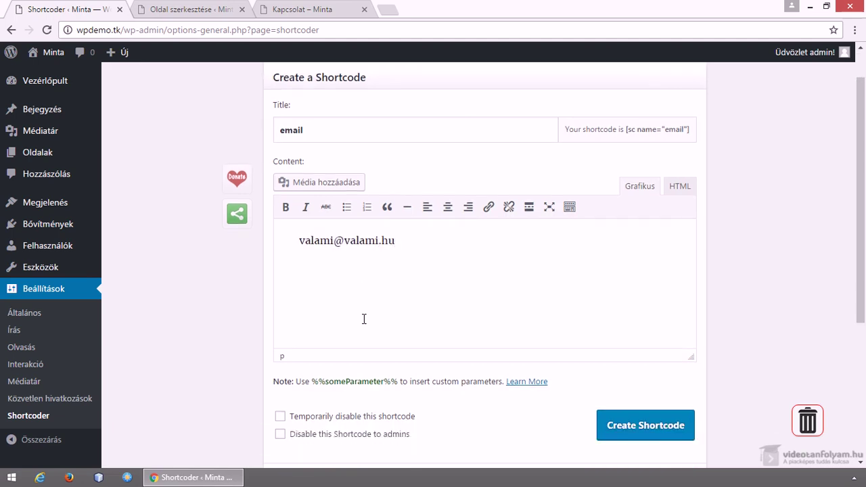
click(641, 408)
scroll(509, 356, down, 3)
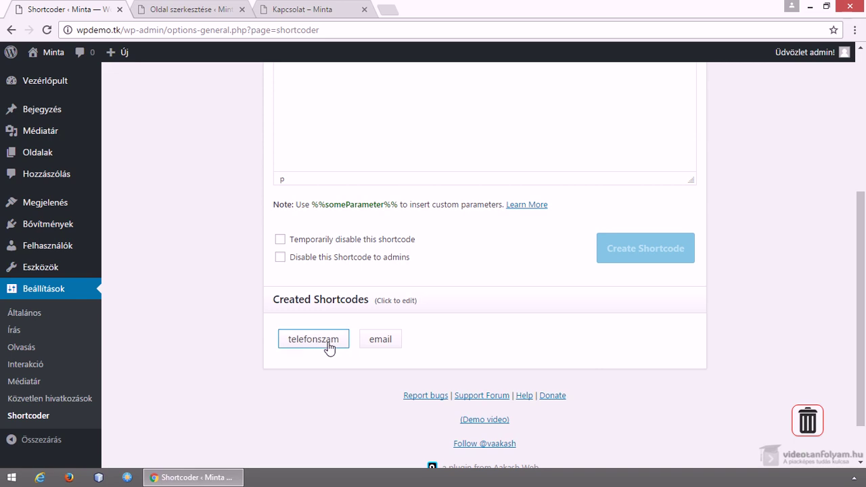
click(377, 346)
Go back to the shortcode list and drag the email shortcode onto the trash icon
scroll(262, 328, down, 3)
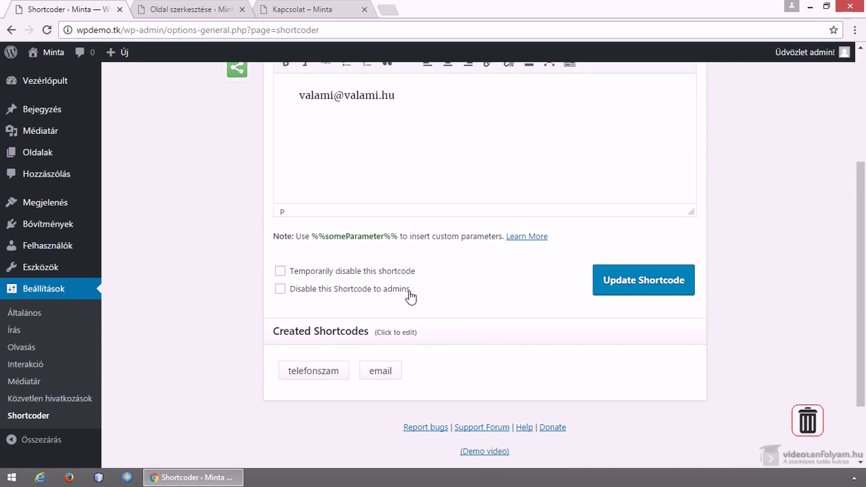
scroll(420, 298, up, 1)
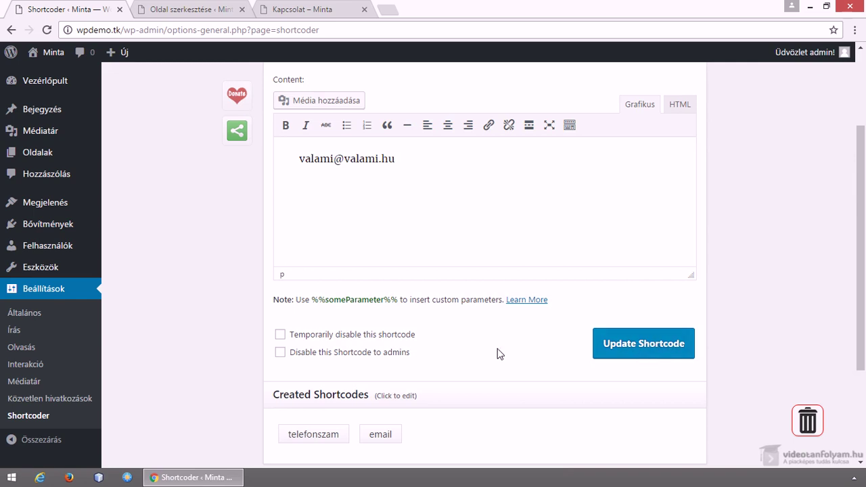
scroll(497, 349, up, 2)
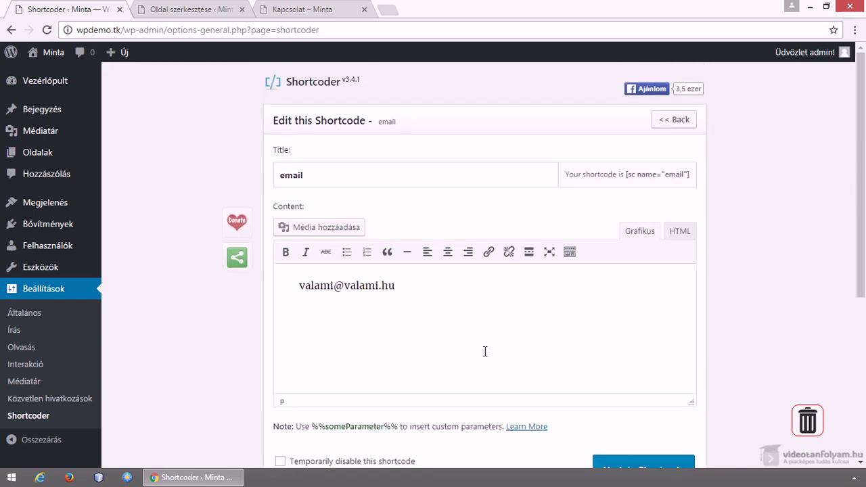
scroll(501, 349, down, 1)
scroll(501, 350, up, 1)
click(673, 123)
scroll(608, 257, down, 1)
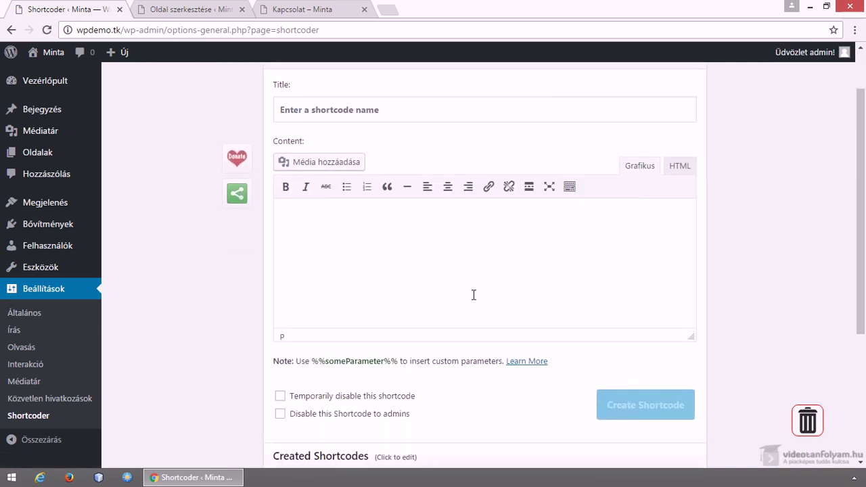
scroll(473, 298, down, 2)
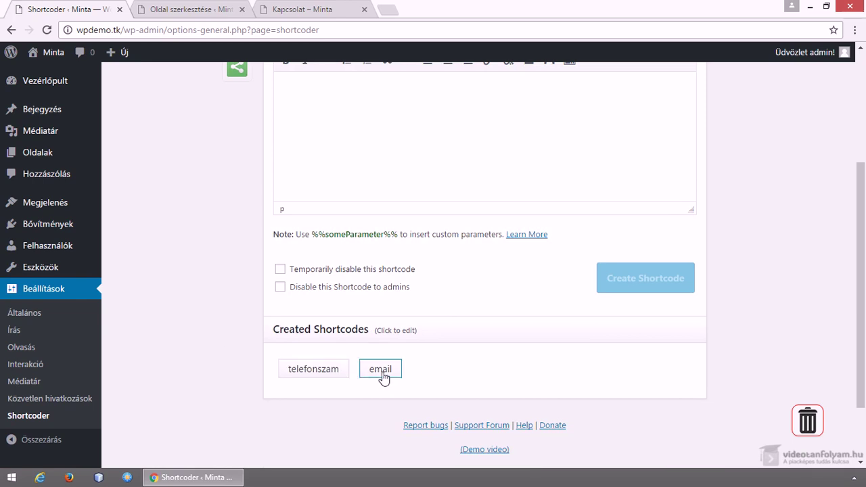
drag(386, 381, 809, 422)
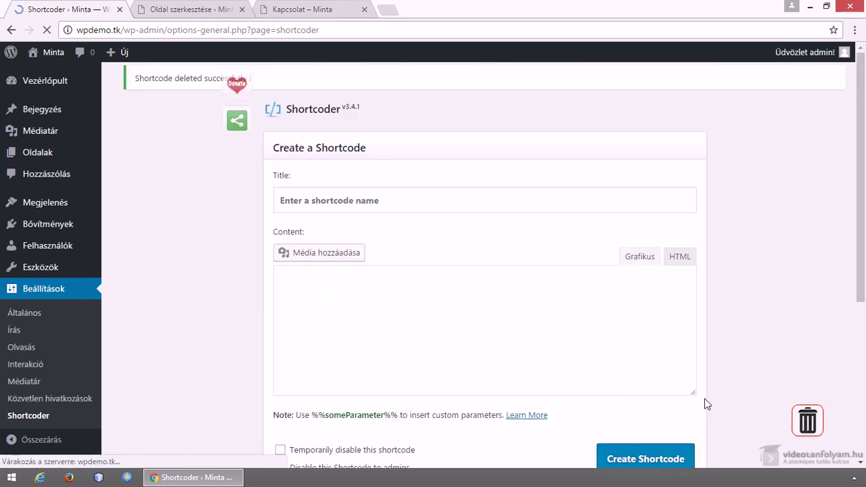
scroll(446, 386, down, 5)
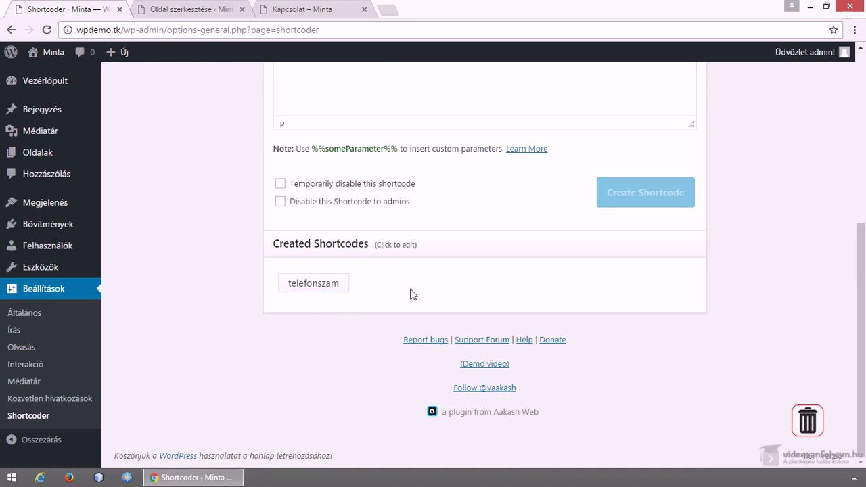
Type 'fhdf d dfh dfhdfh fh' as the content and duplicate it with copy and paste
scroll(411, 293, up, 5)
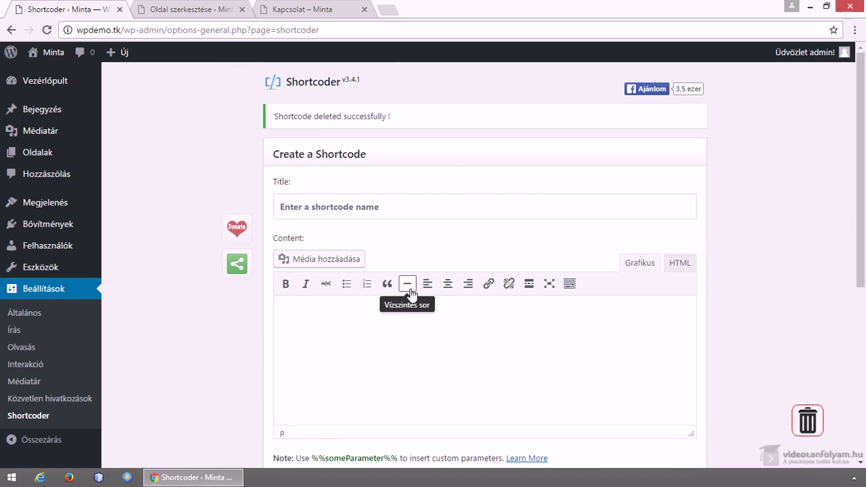
text(fhdf d dfh dfhdfh fh)
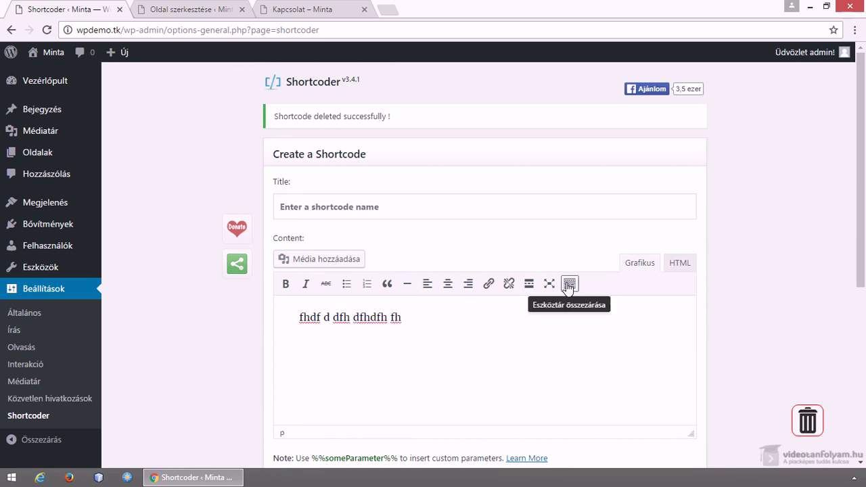
click(568, 284)
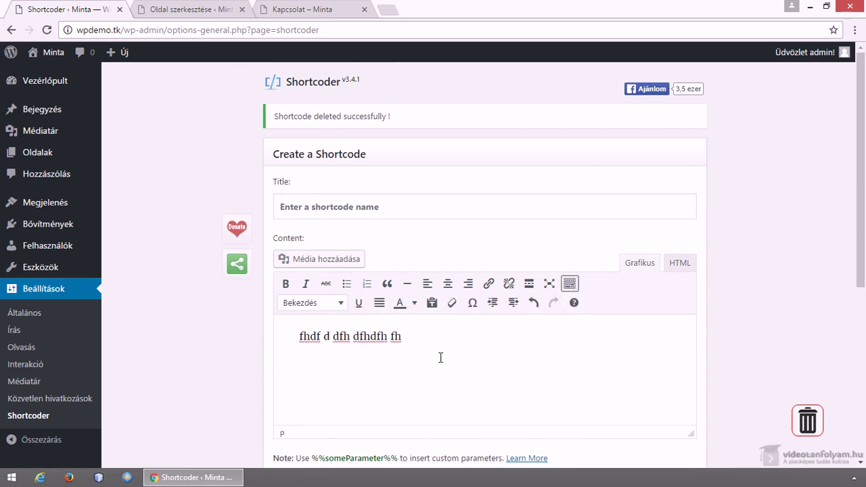
key(ctrl+a)
key(ctrl+c)
key(Right)
key(ctrl+v)
key(ctrl+v)
key(ctrl+v)
key(ctrl+v)
key(ctrl+v)
key(ctrl+v)
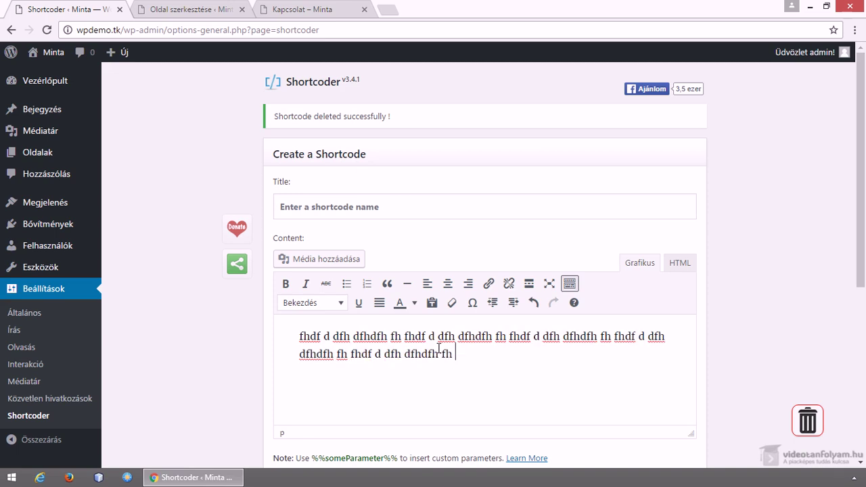
Bold part of the second line and format the text as a blockquote
drag(380, 356, 537, 357)
click(286, 283)
click(541, 338)
drag(449, 336, 603, 337)
click(386, 283)
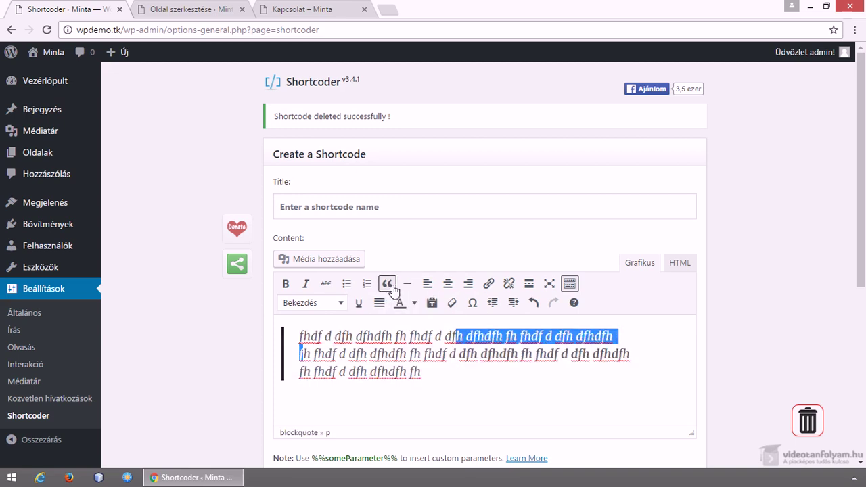
scroll(207, 338, down, 1)
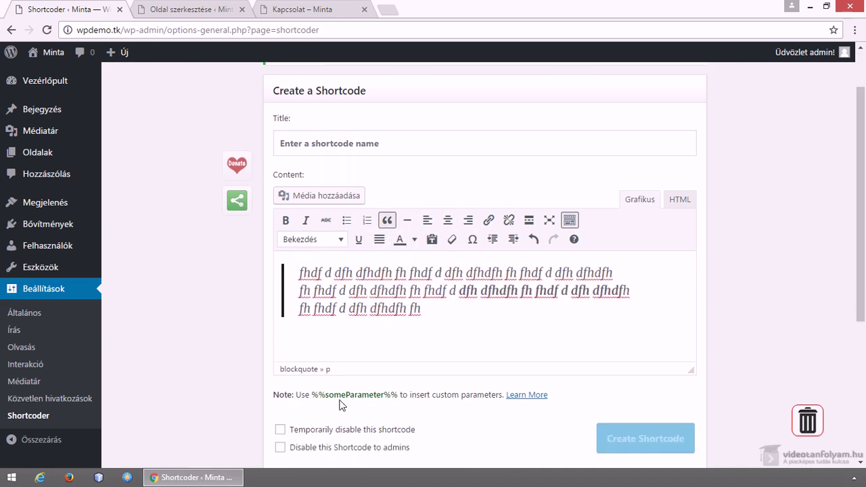